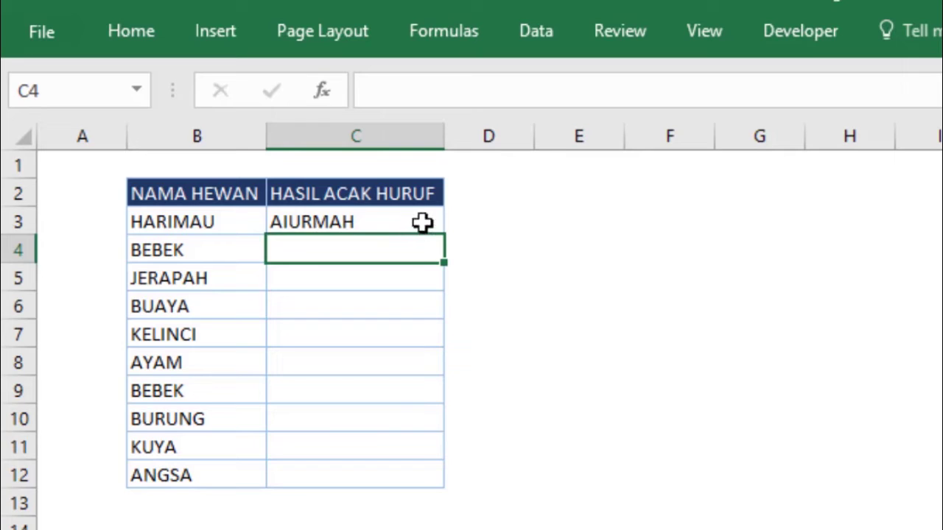
- Copy =AcakSusunanHuruf(B3) from C3 down to C12, then start typing ARN in D3
left_click(423, 223)
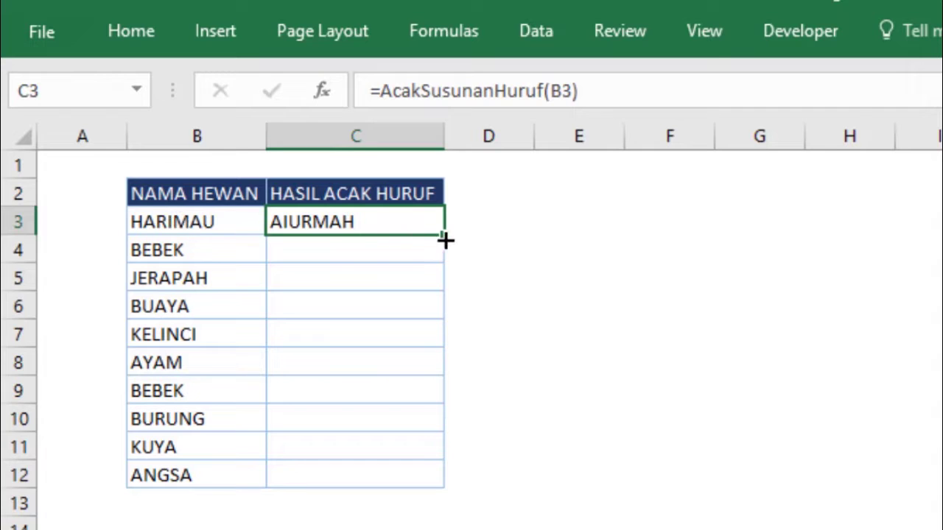
left_click_drag(444, 239, 439, 495)
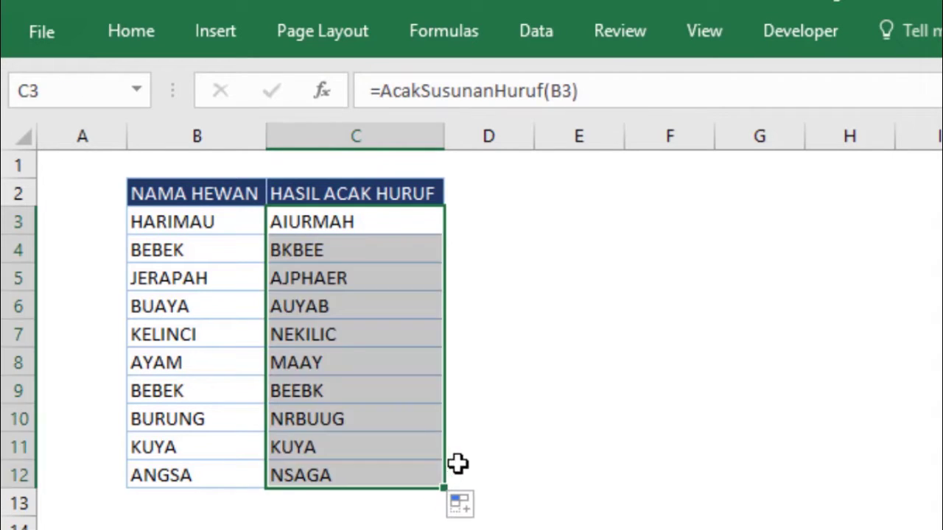
left_click(639, 363)
left_click(499, 218)
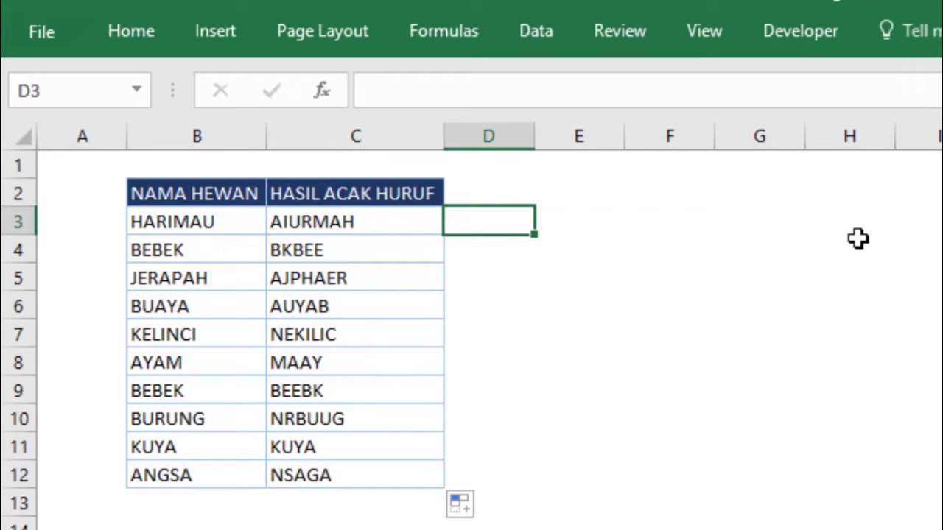
type("AR")
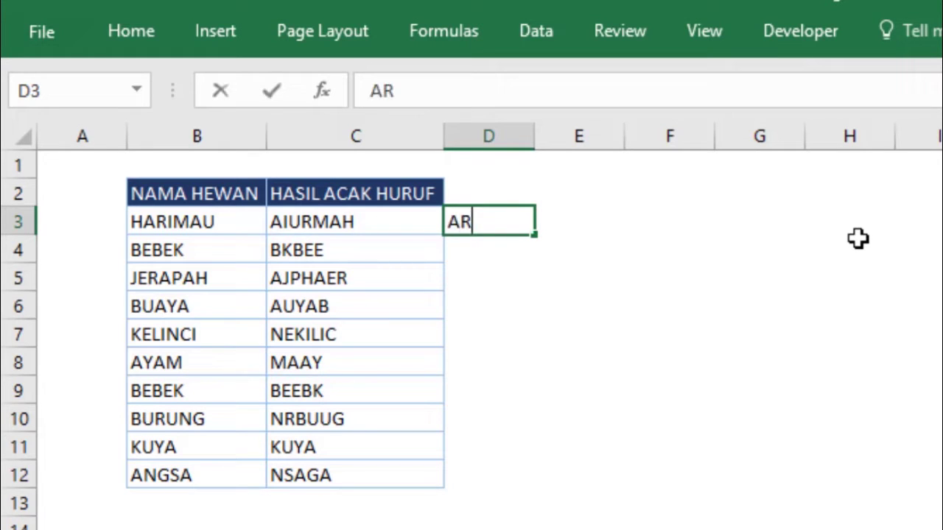
type("N")
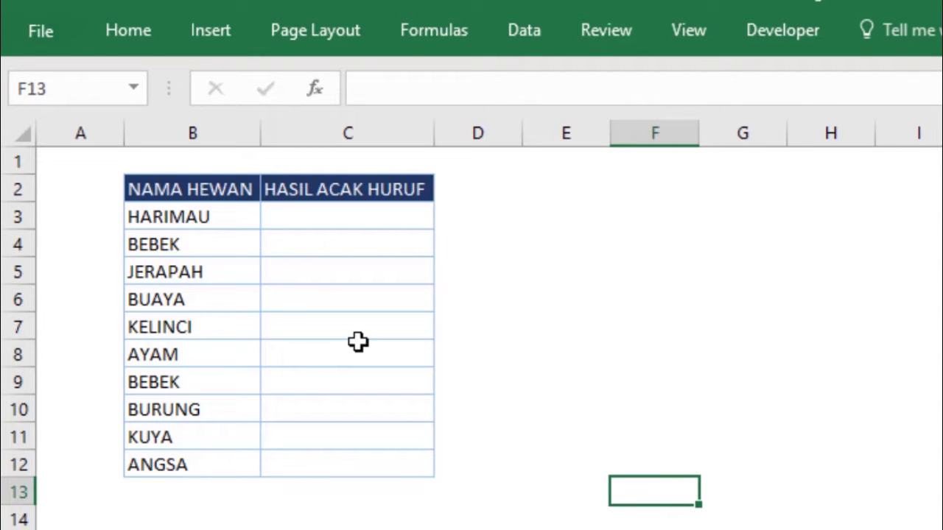
left_click(179, 214)
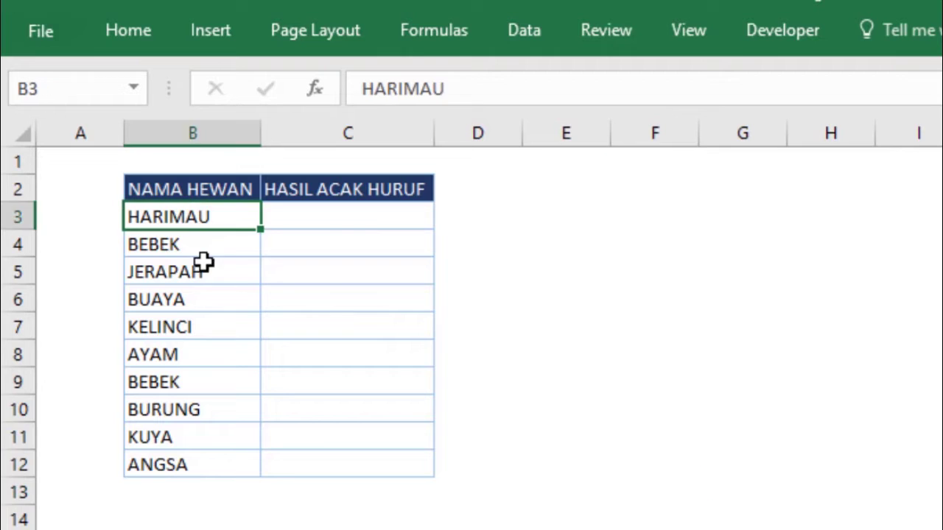
left_click(206, 263)
left_click(211, 219)
left_click(219, 247)
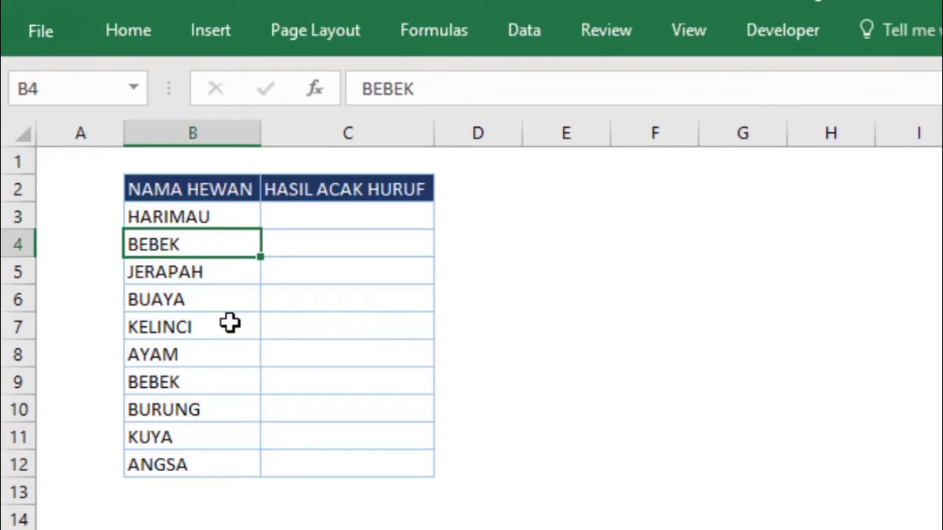
left_click(235, 322)
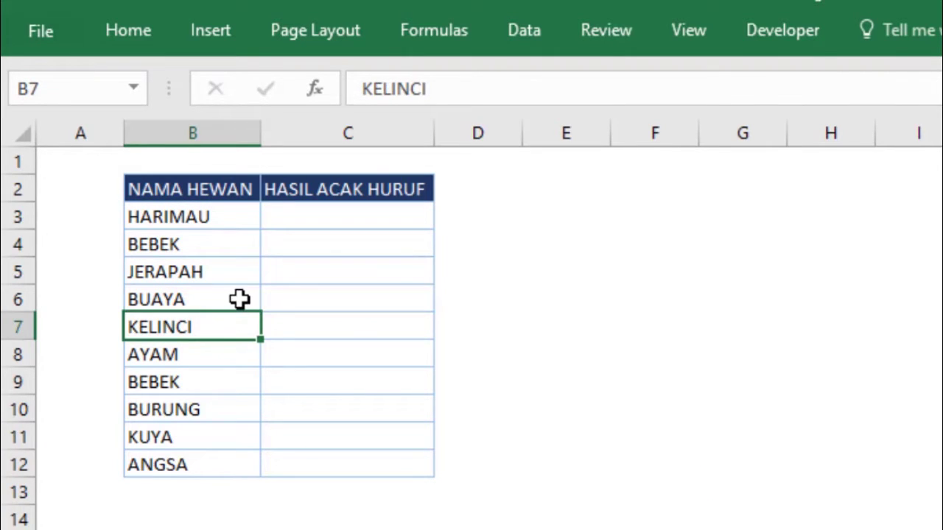
left_click(240, 299)
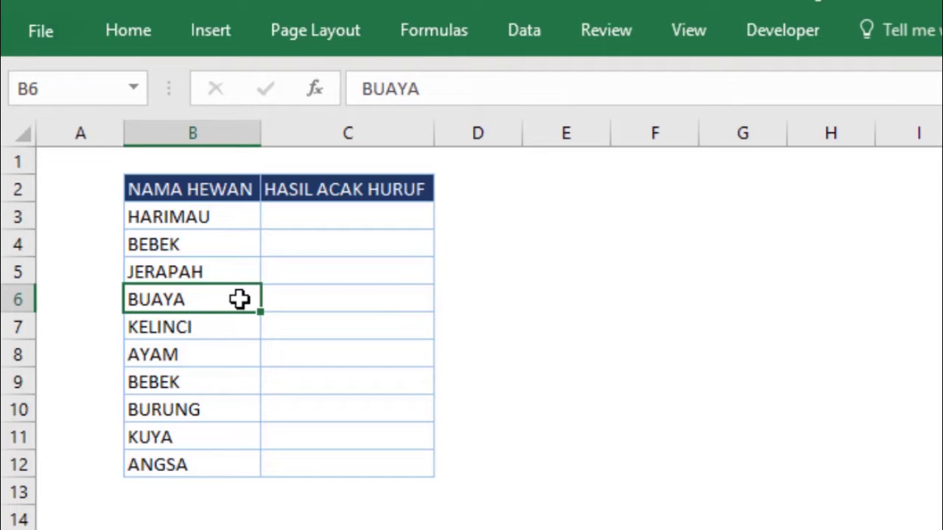
left_click(301, 260)
left_click(190, 221)
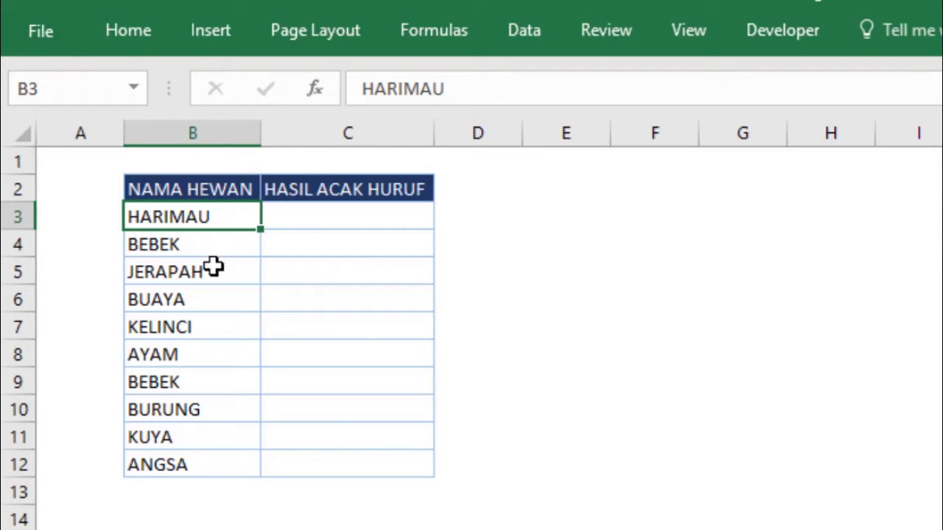
left_click(214, 268)
left_click(322, 210)
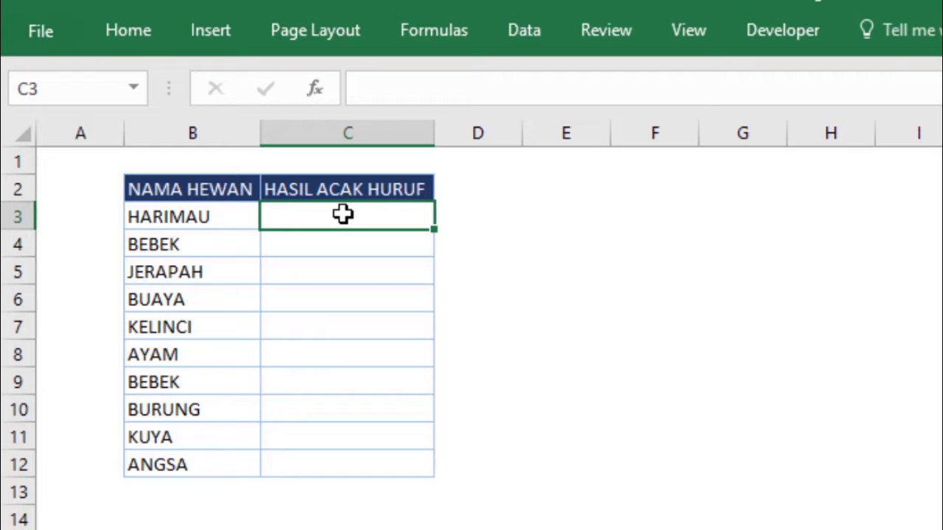
- Show the AcakSusunanHuruf function code in Module1 through the Developer tab's View Code
left_click(208, 215)
left_click(323, 218)
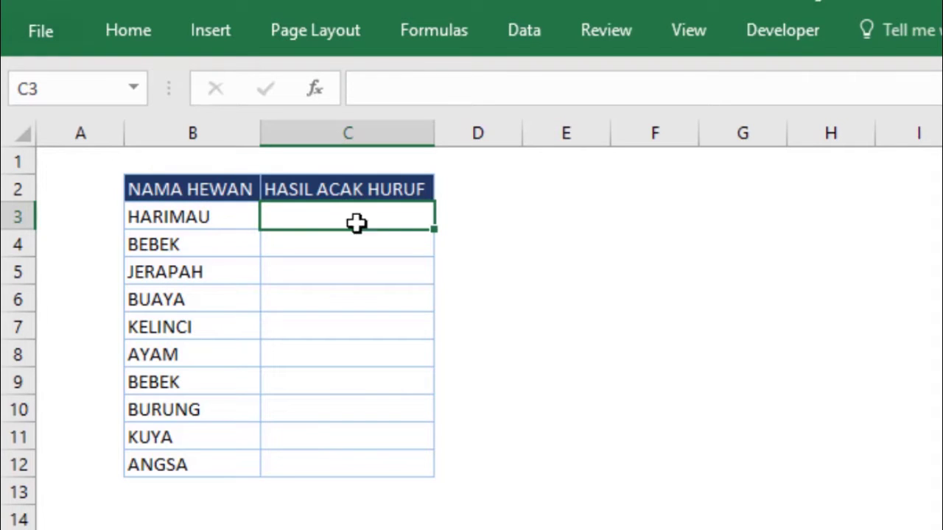
left_click(806, 29)
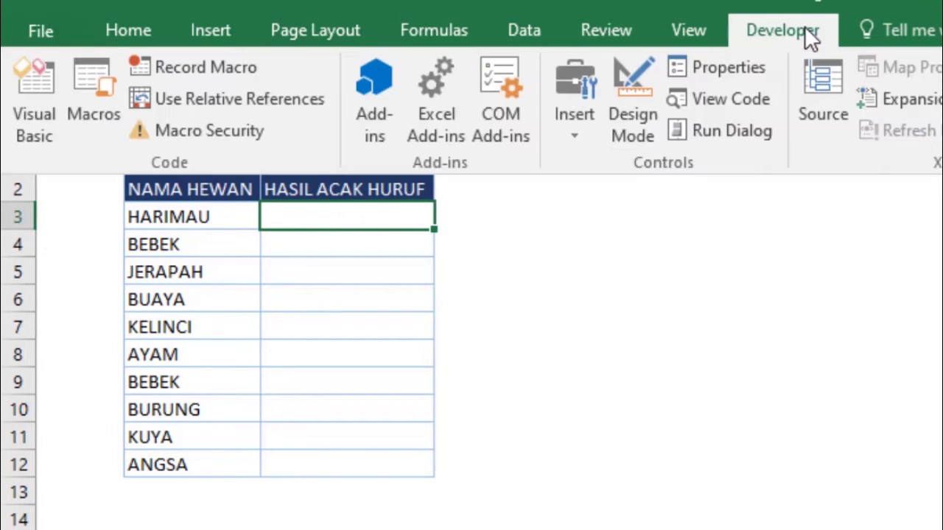
left_click(711, 99)
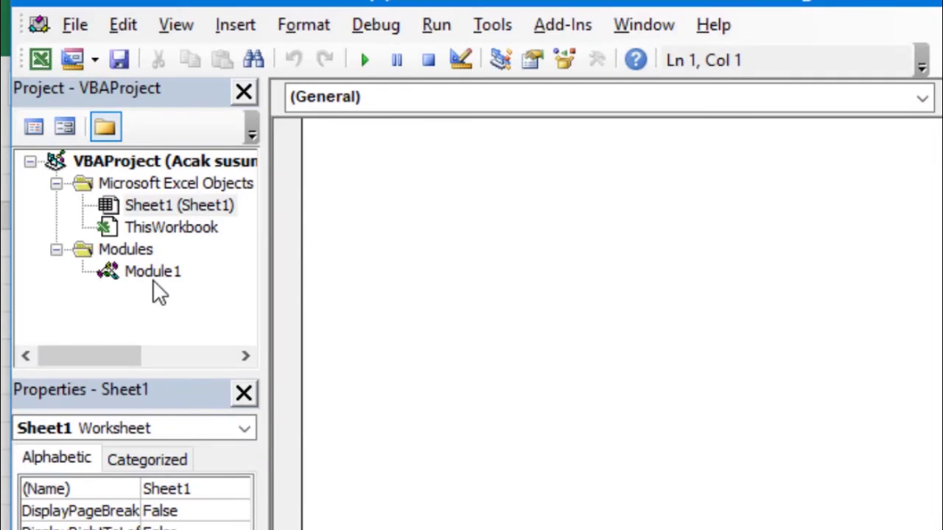
double_click(154, 279)
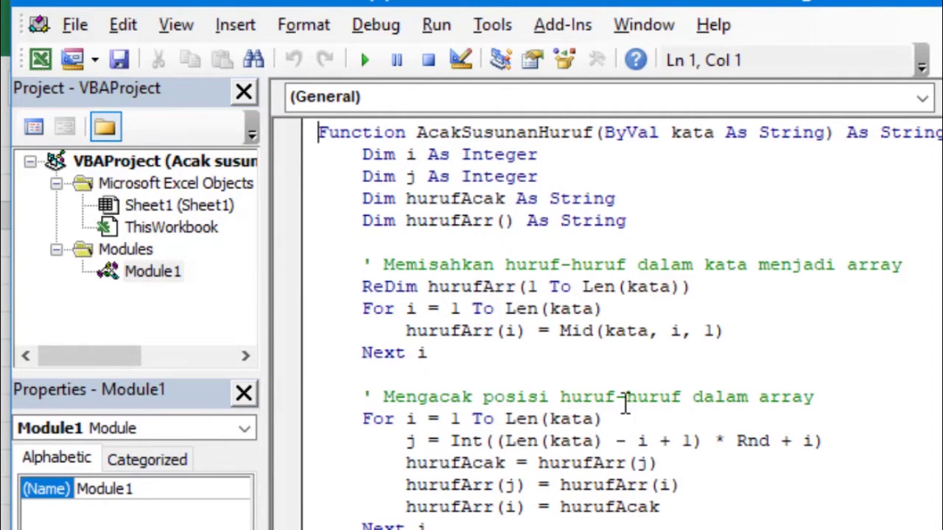
double_click(475, 134)
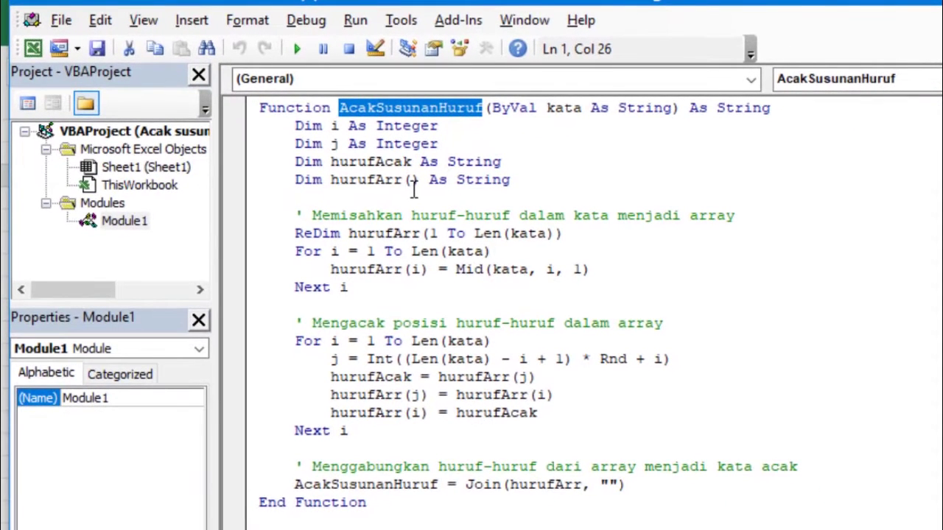
left_click(414, 190)
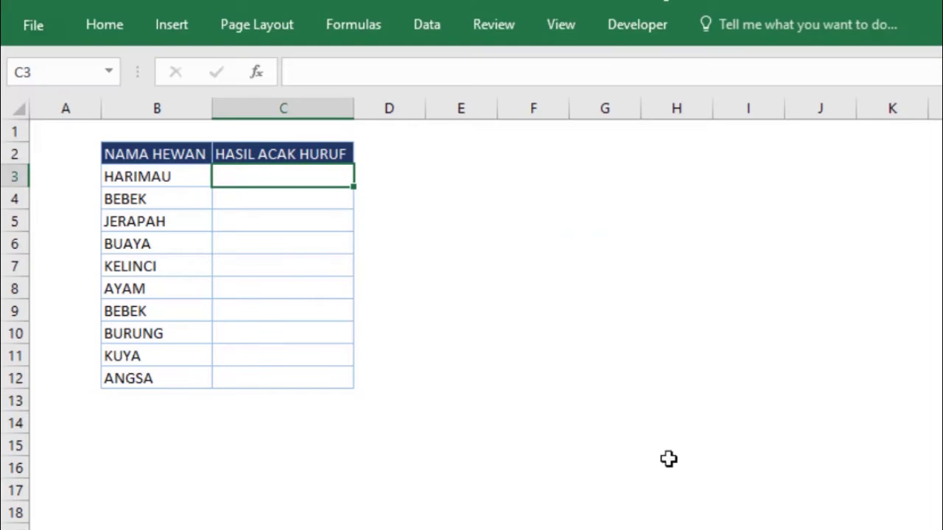
- Enter =AcakSusunanHuruf(B3) in C3 so HARIMAU appears scrambled as AIURMAH
left_click(494, 229)
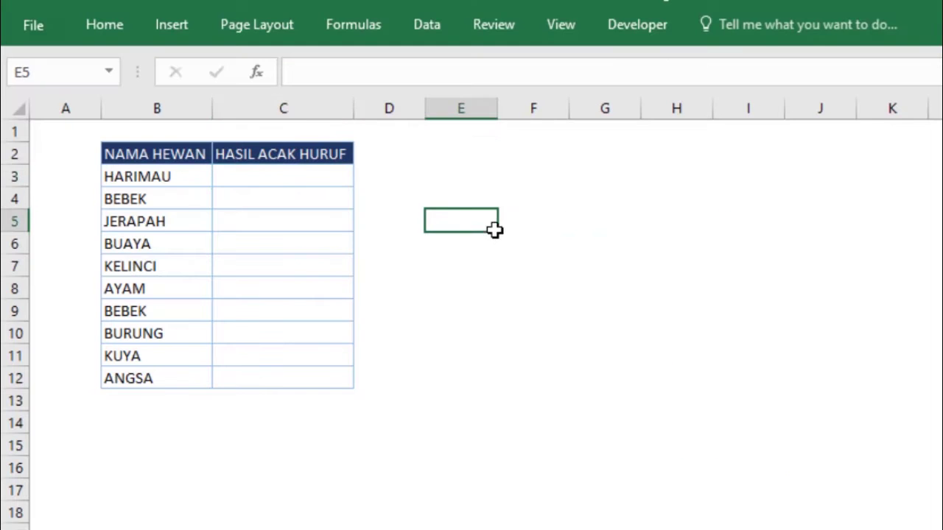
left_click(278, 178)
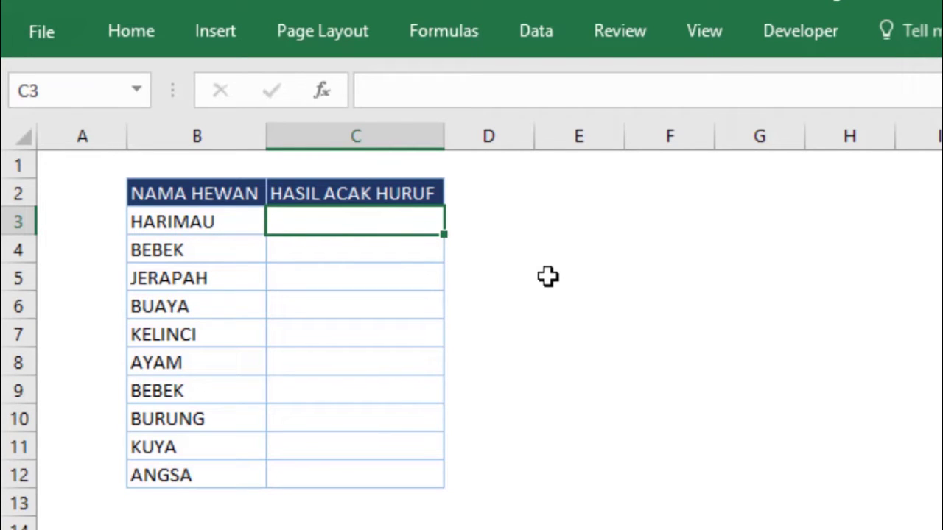
type("=A")
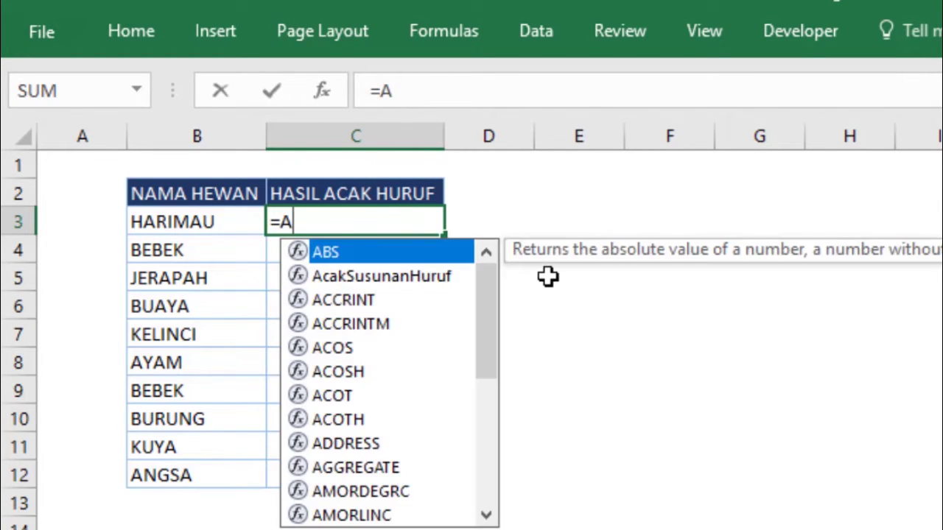
type("C")
key("Tab")
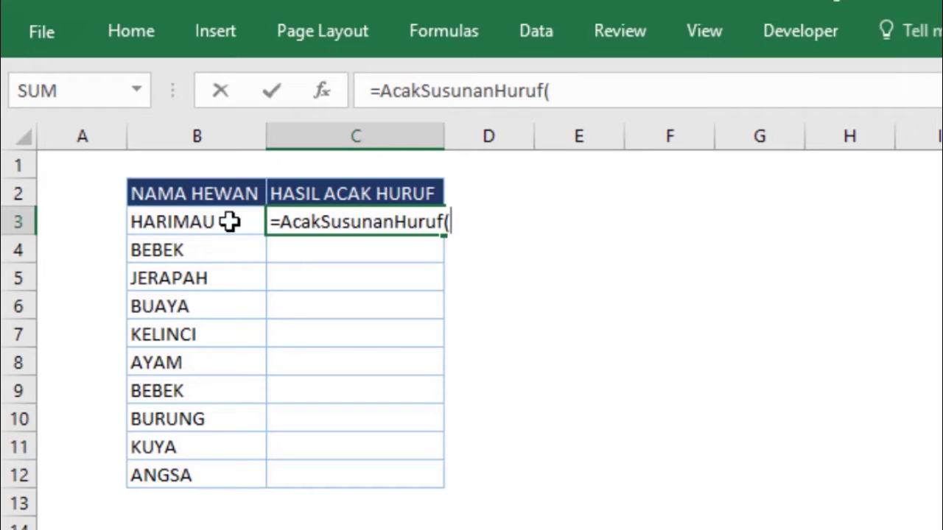
left_click(230, 221)
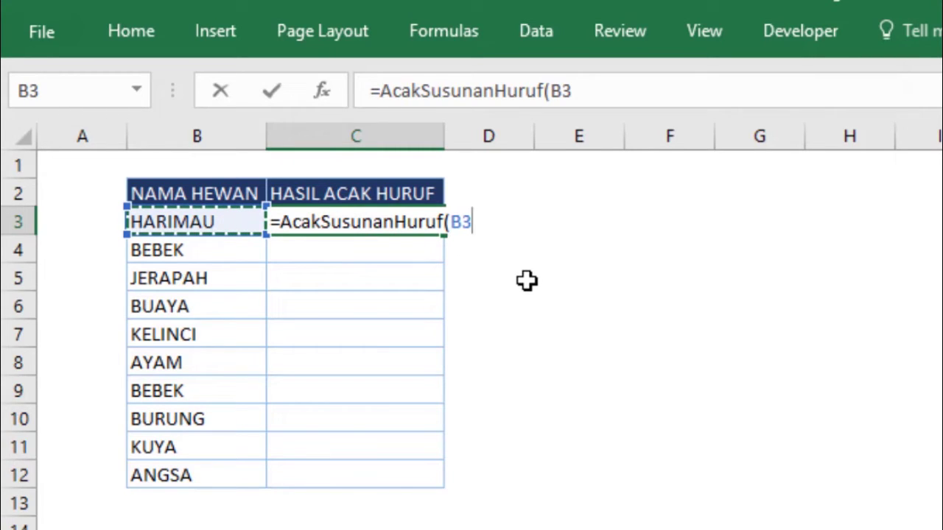
key("Return")
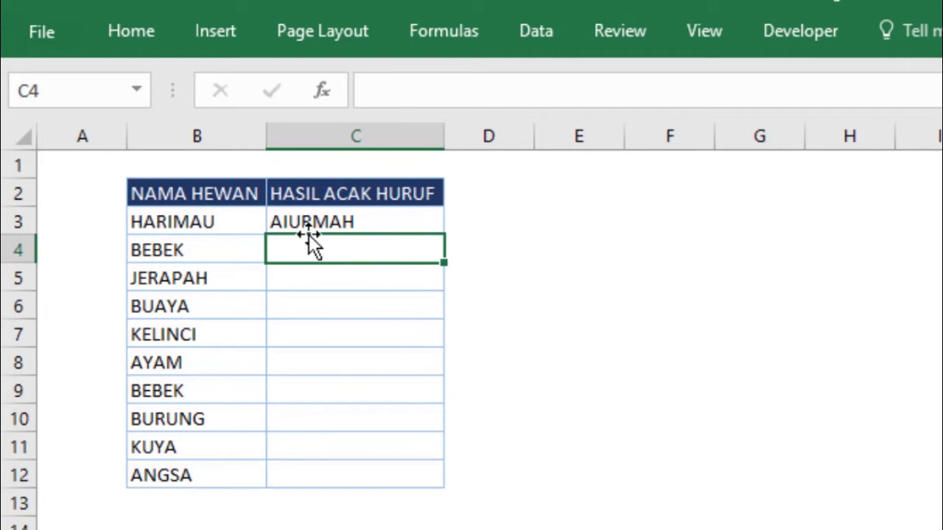
- Fill the C3 scramble formula down to C12, turning BEBEK into BKBEE and so on
left_click(422, 222)
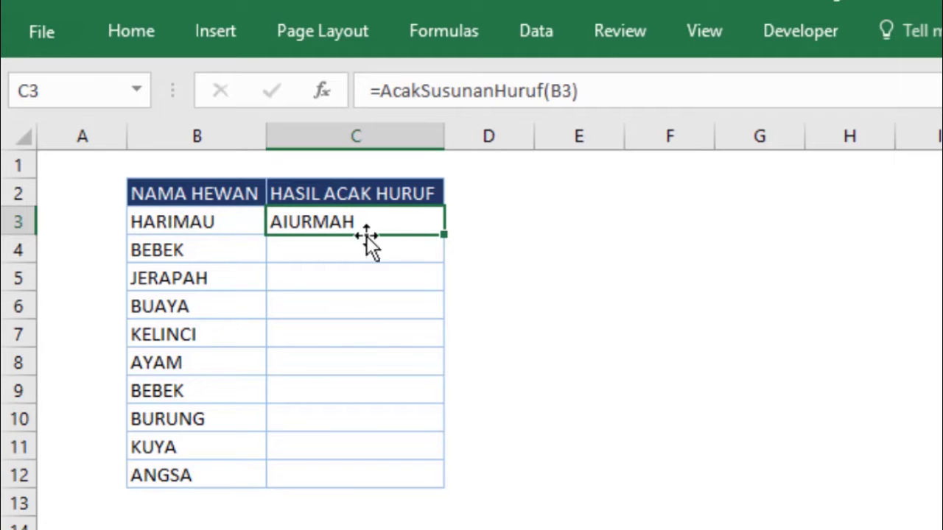
left_click_drag(444, 237, 447, 488)
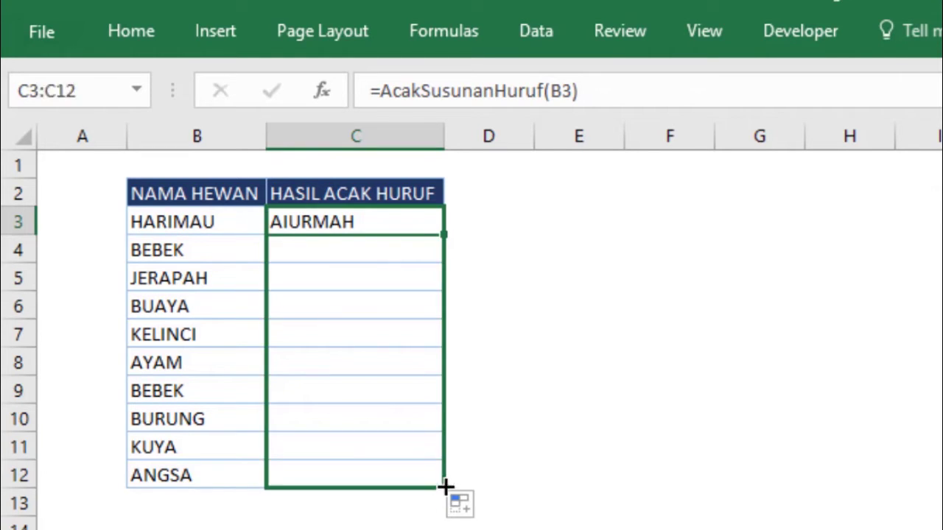
left_click(638, 364)
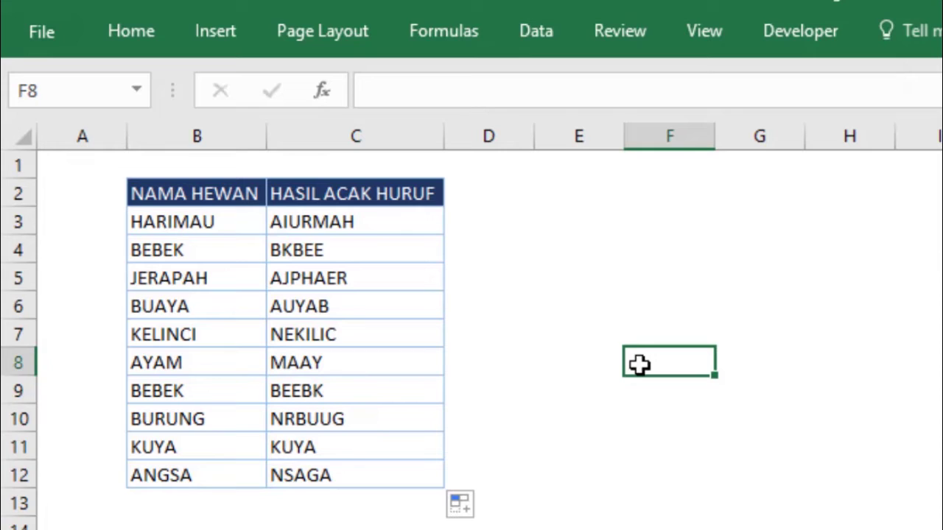
left_click(495, 222)
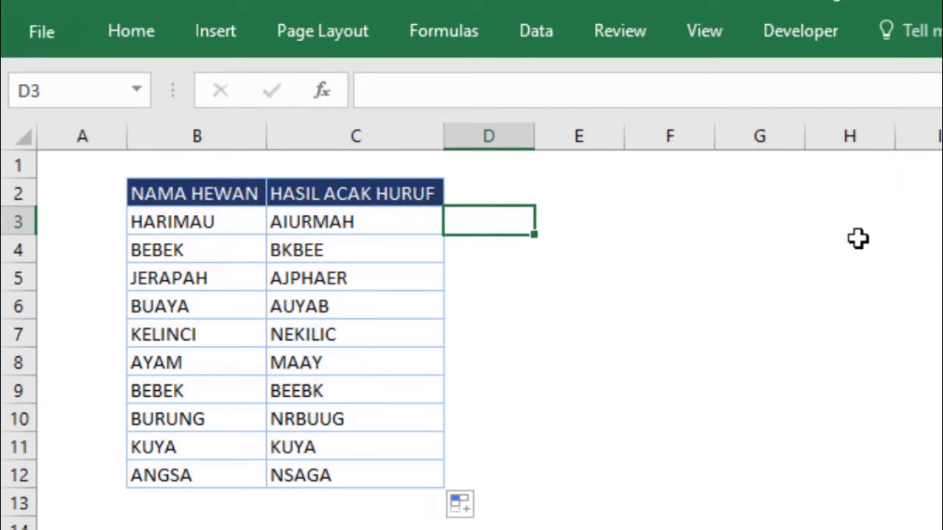
- Type the words ARNUAIAH in D3 and EEBBK in D4
type("A")
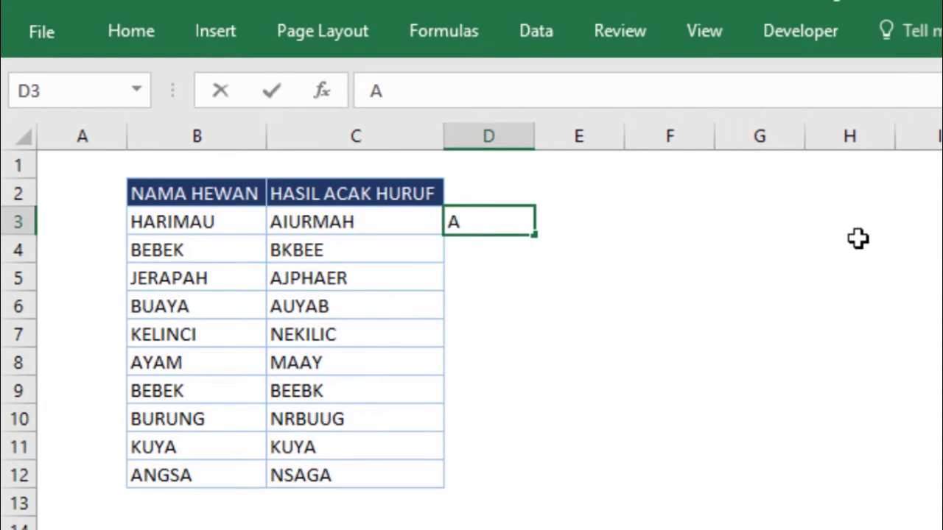
type("RN")
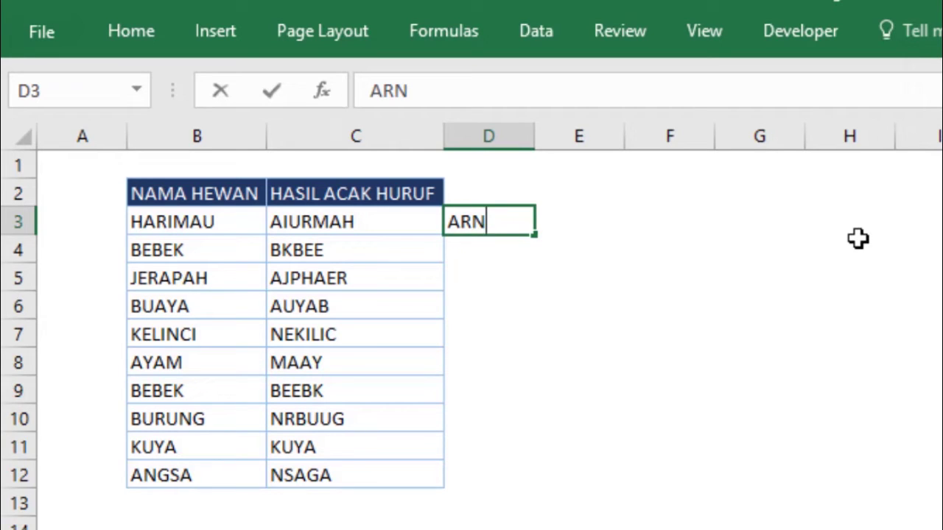
type("UAIA")
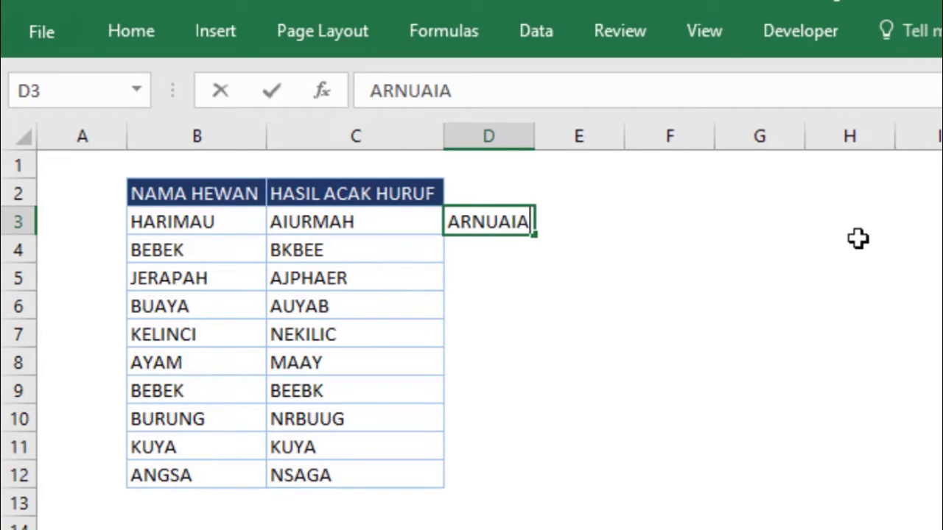
type("H")
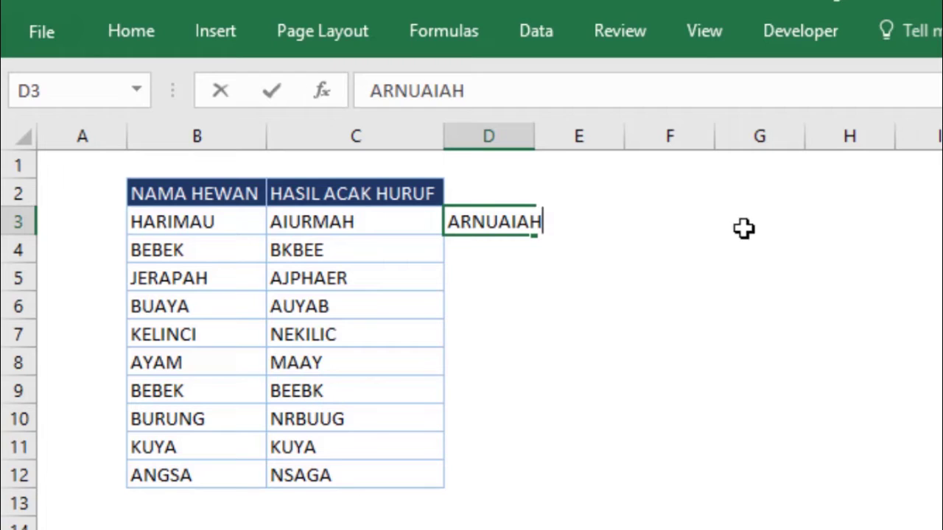
left_click(660, 269)
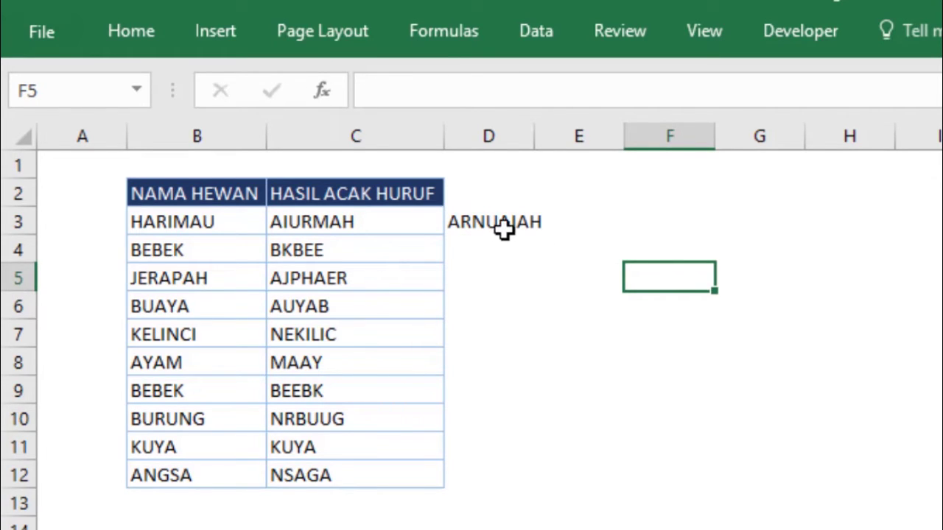
left_click(511, 226)
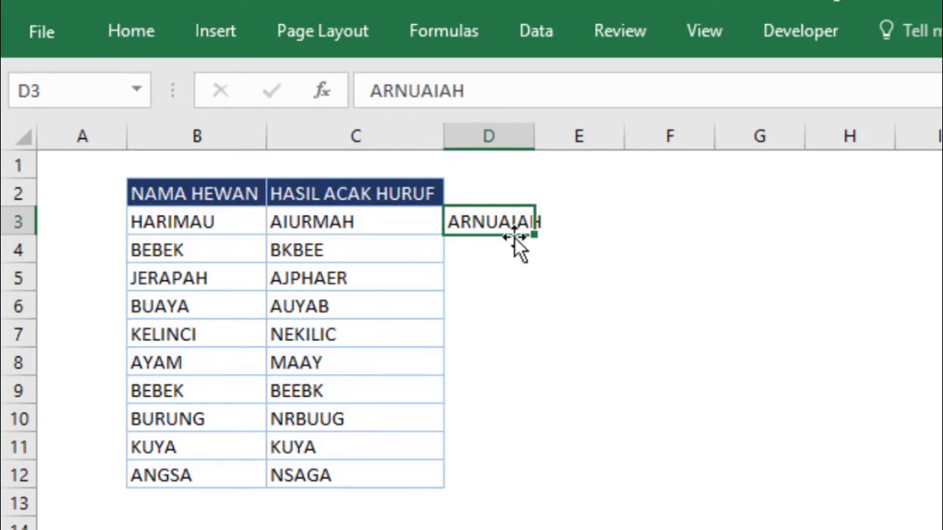
left_click(471, 252)
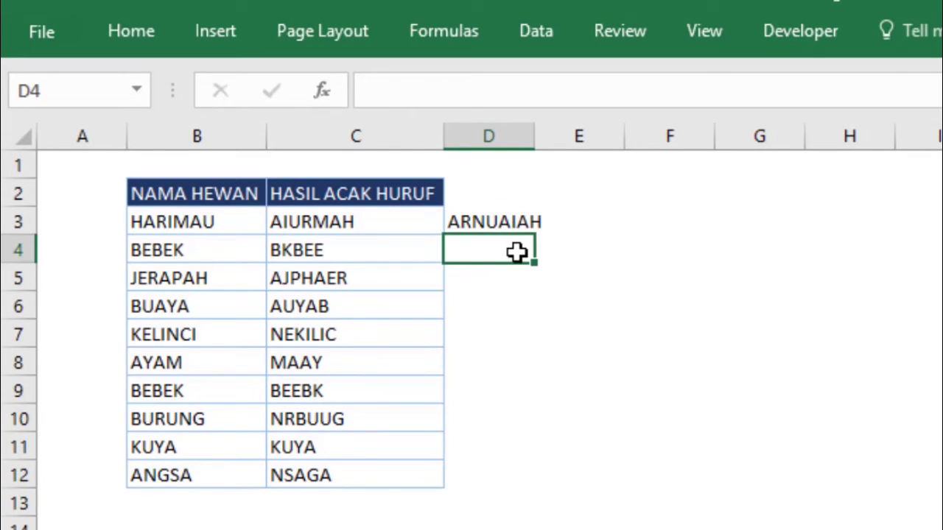
type("EE")
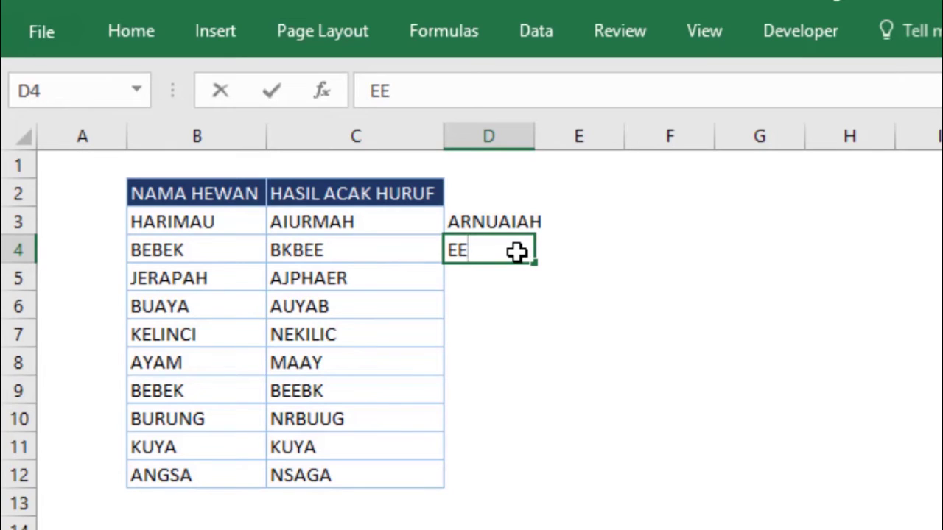
type("BB")
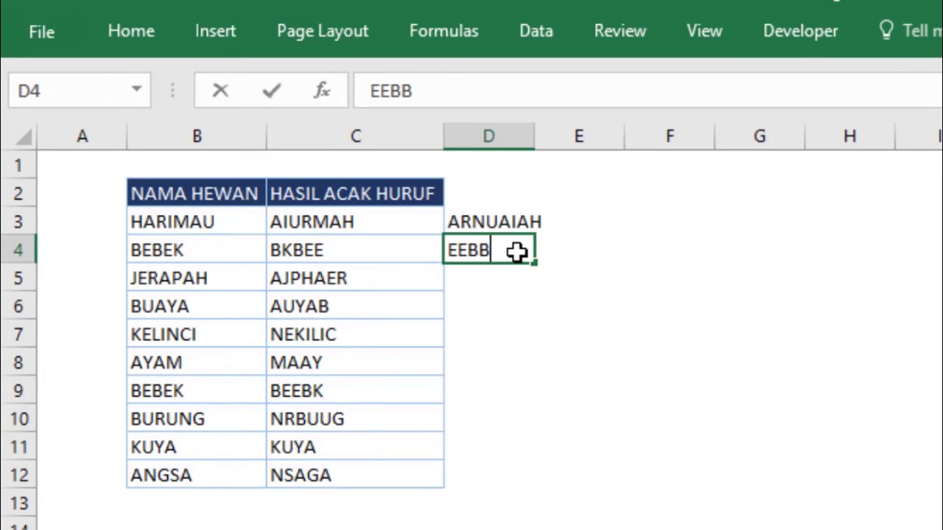
type("K")
left_click(623, 285)
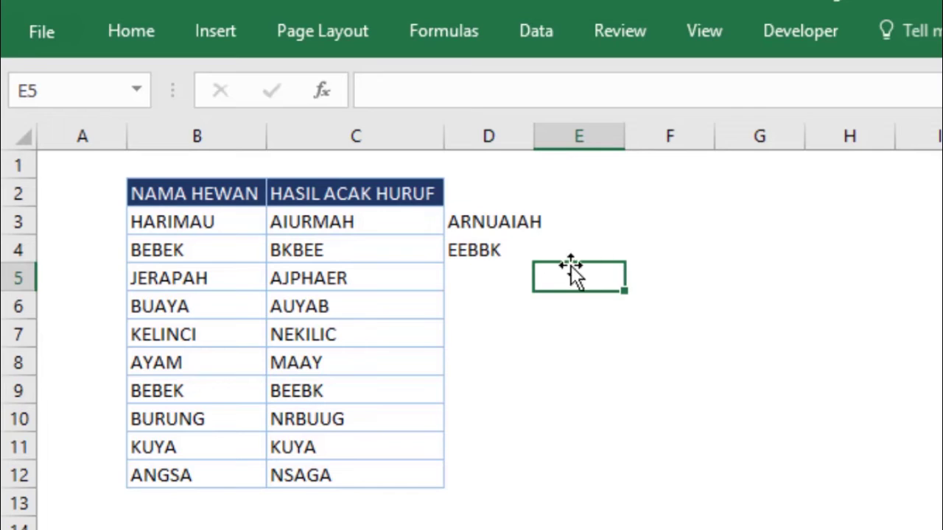
- Re-enter C3's formula twice so HARIMAU gets a new scramble, UMAAIHR
left_click(492, 251)
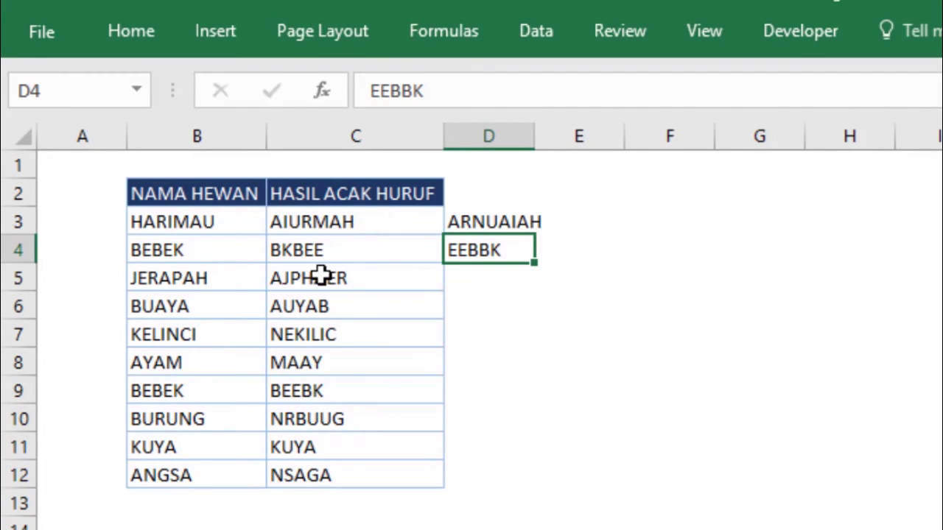
left_click(354, 225)
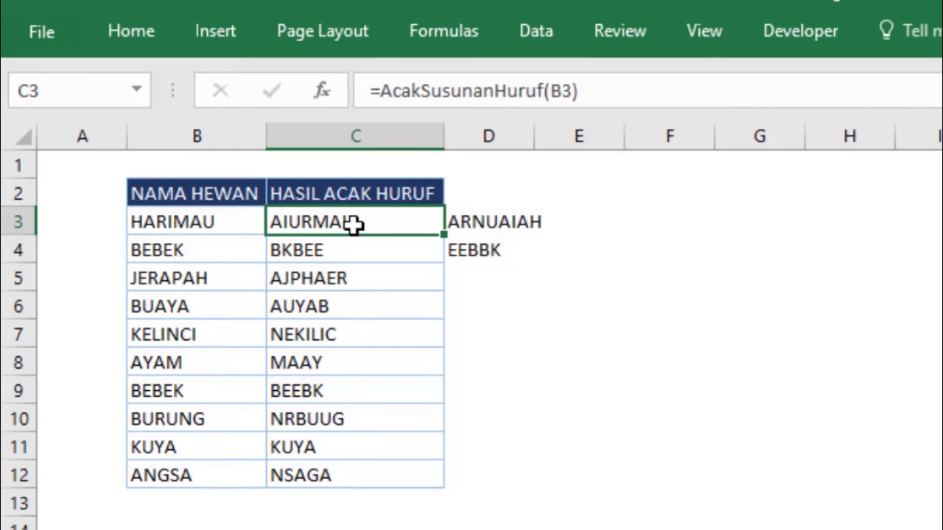
left_click(153, 226)
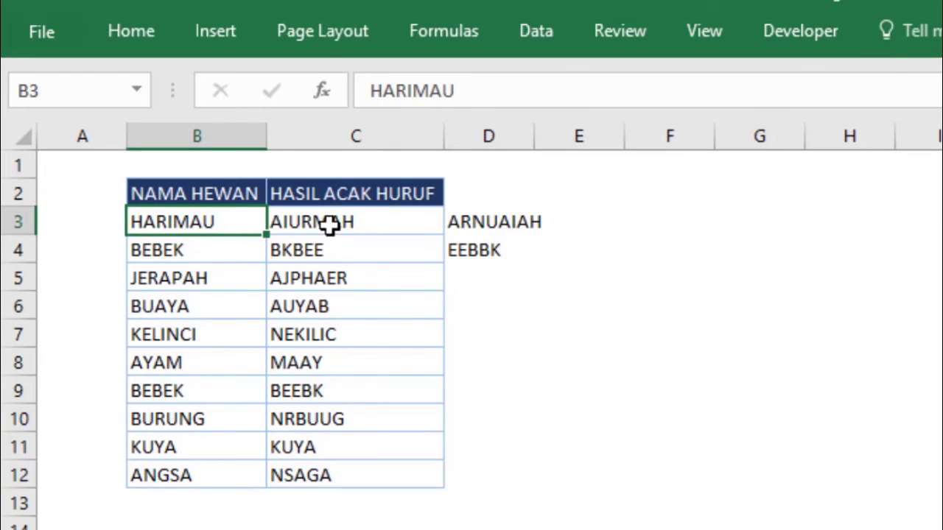
left_click(394, 228)
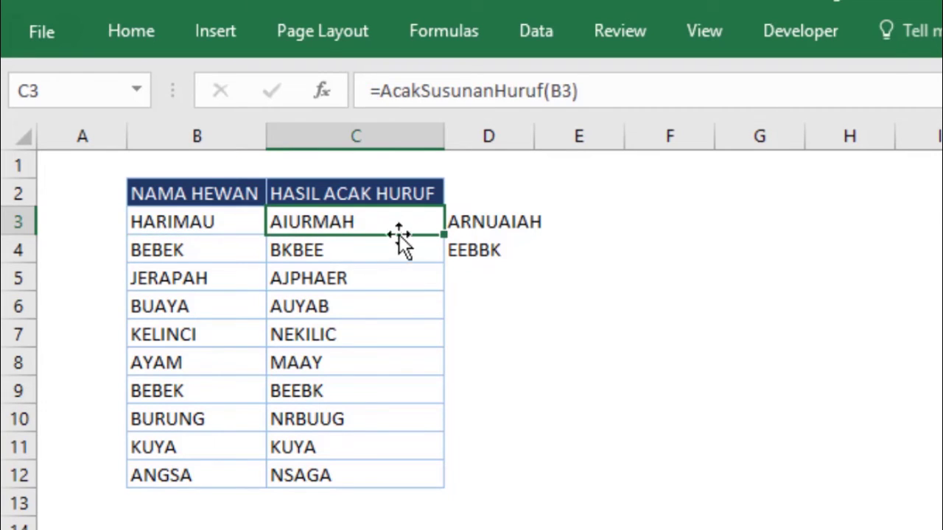
double_click(321, 222)
left_click(539, 313)
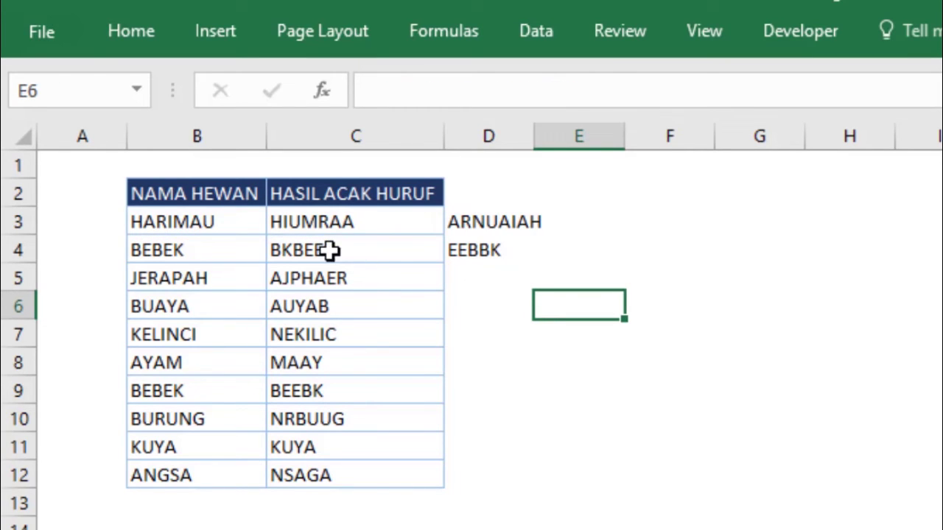
double_click(344, 224)
left_click(544, 297)
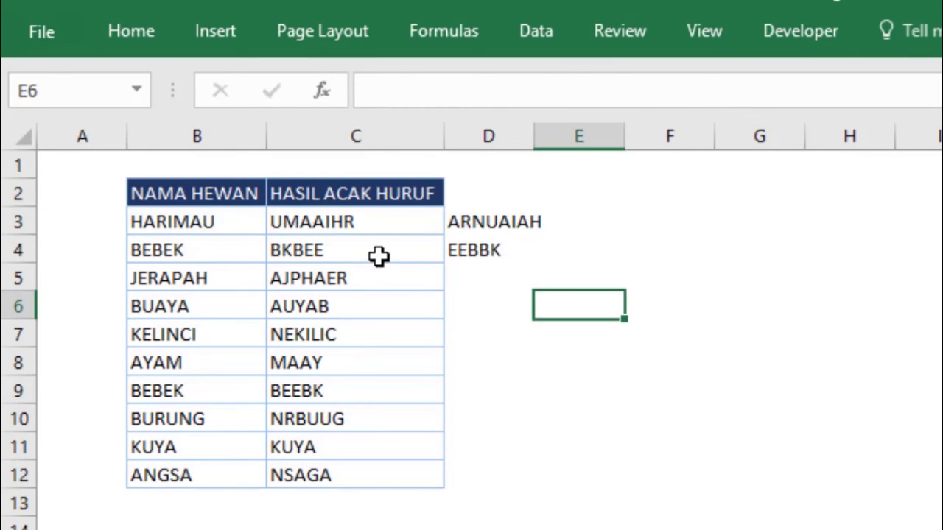
- Re-enter C4's formula repeatedly until BEBEK reads BBEKE, then select D3:D4
double_click(380, 254)
left_click(528, 313)
double_click(362, 257)
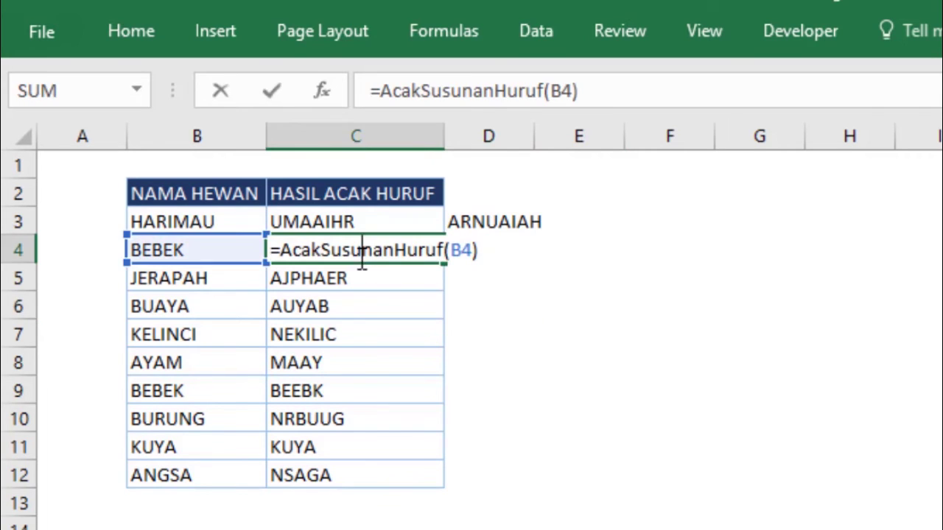
left_click(521, 302)
double_click(372, 250)
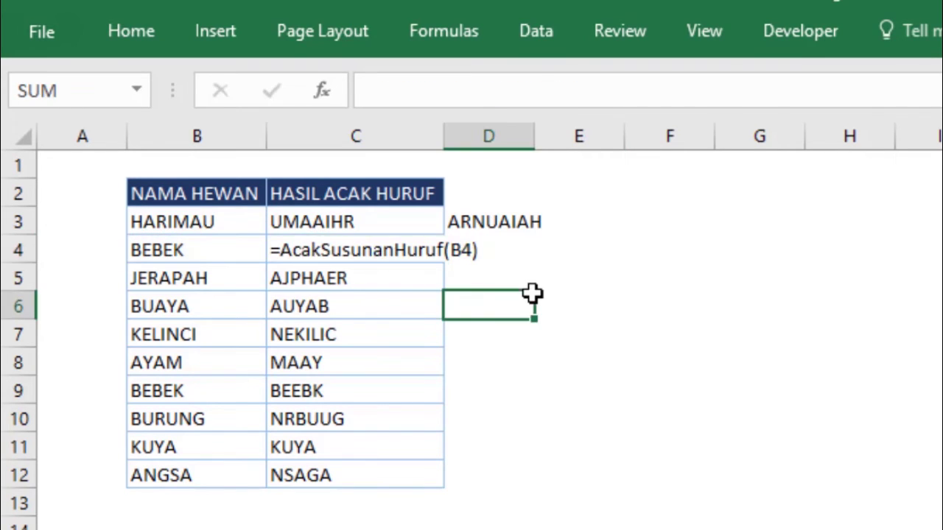
left_click(530, 296)
double_click(393, 252)
left_click(467, 302)
double_click(396, 255)
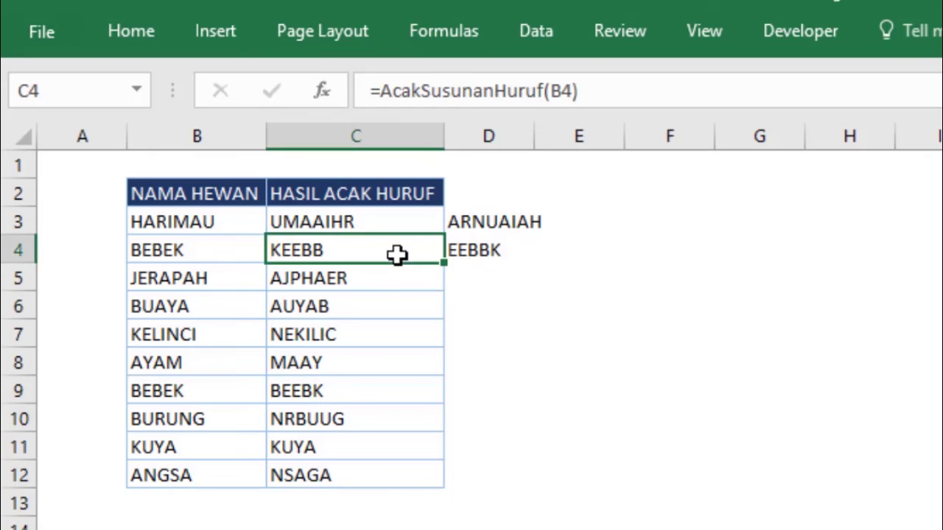
left_click(511, 312)
left_click(488, 256)
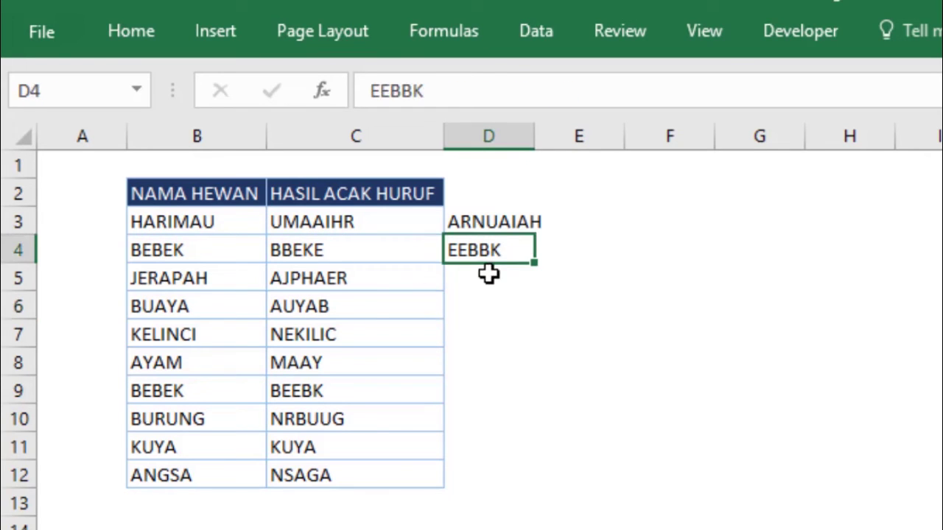
left_click_drag(497, 219, 488, 252)
- Delete the words ARNUAIAH and EEBBK from D3:D4
left_click(360, 227)
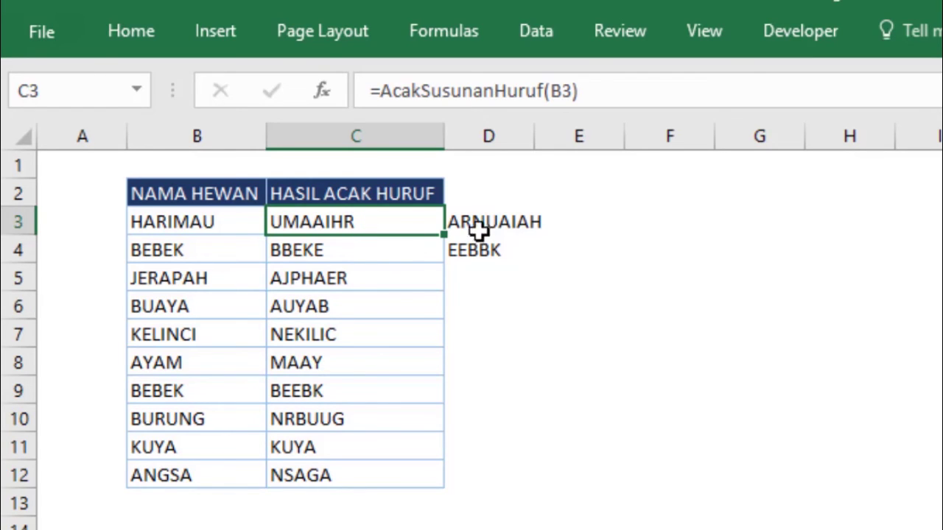
left_click_drag(479, 228, 488, 254)
key("Delete")
left_click(709, 286)
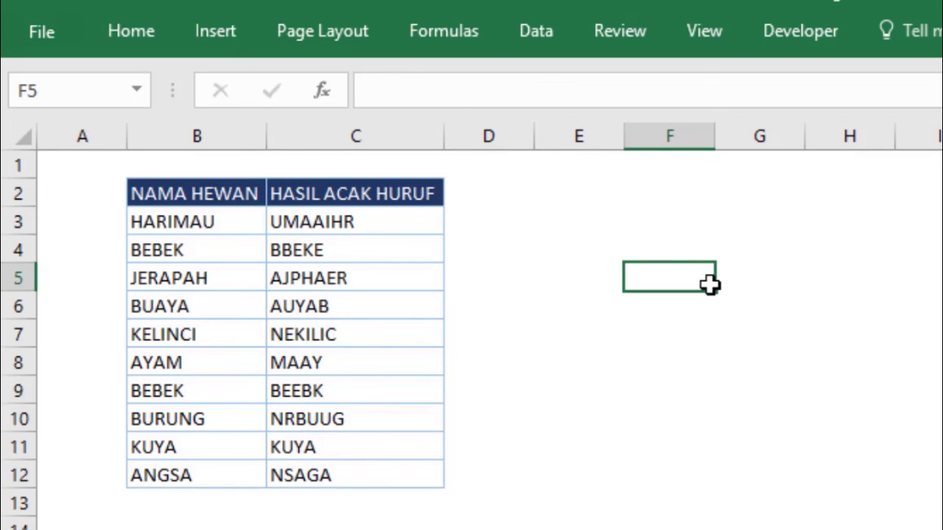